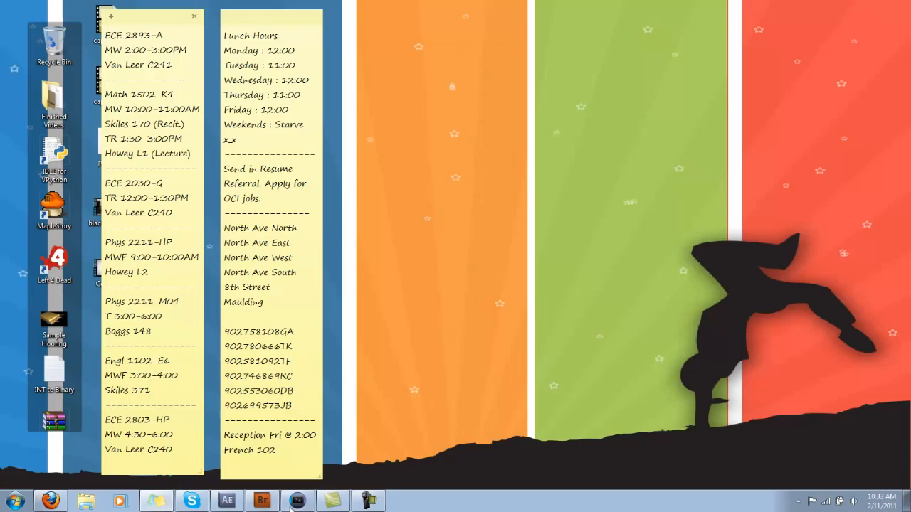
Step: Switch to After Effects and make Blue Version, CorsairAMV and Re-Evolution Studios 2 visible in the Source 2 composition
{"action": "left_click", "coordinate": [227, 500]}
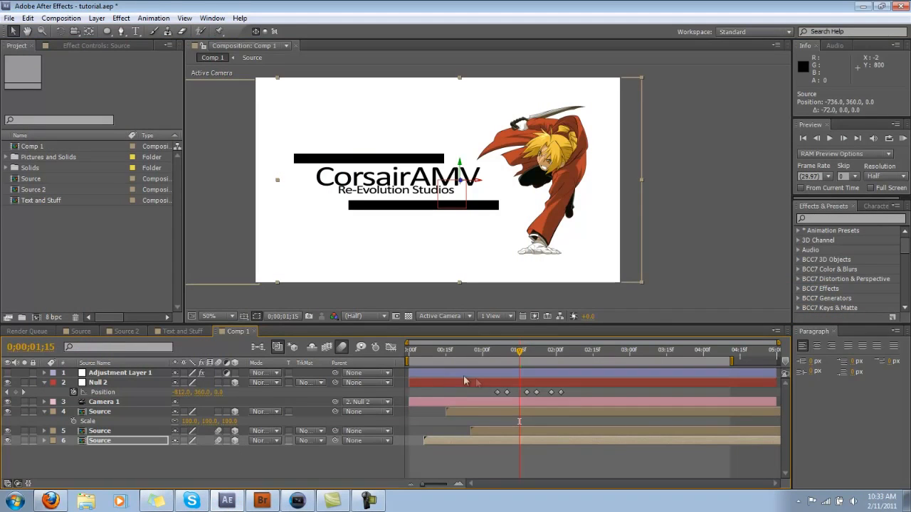
{"action": "left_click_drag", "start_coordinate": [518, 354], "coordinate": [563, 359]}
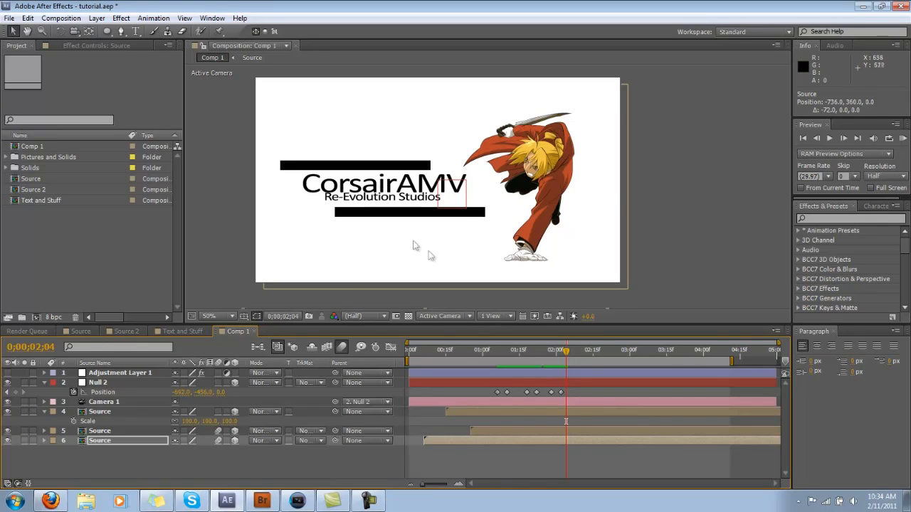
{"action": "left_click", "coordinate": [126, 331]}
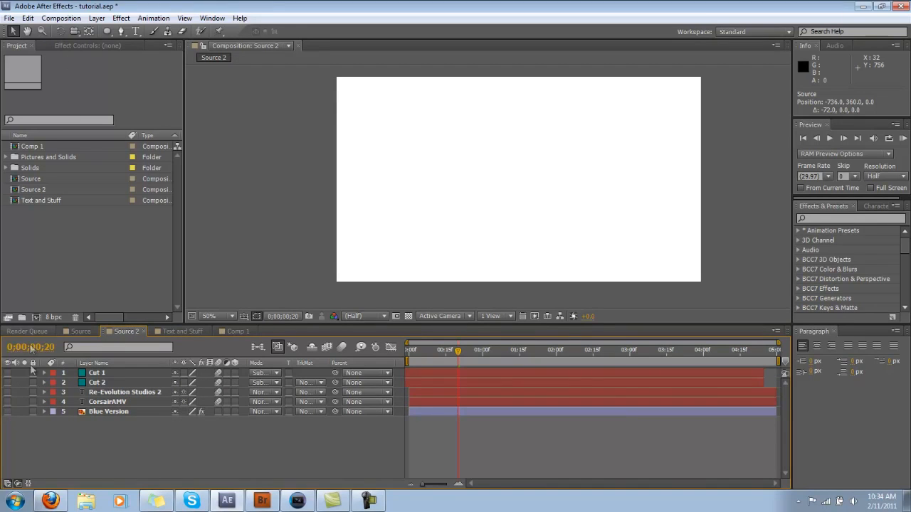
{"action": "left_click", "coordinate": [128, 412]}
{"action": "left_click", "coordinate": [8, 412]}
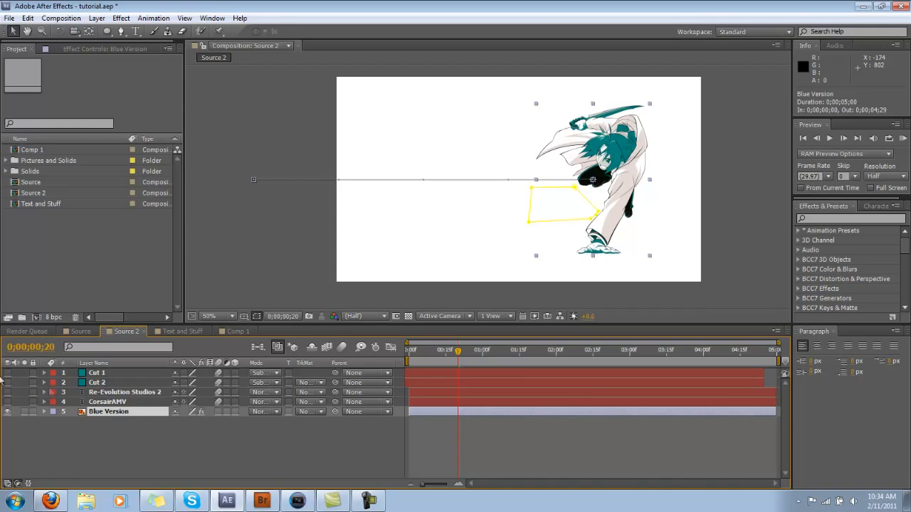
{"action": "left_click_drag", "start_coordinate": [7, 392], "coordinate": [7, 401]}
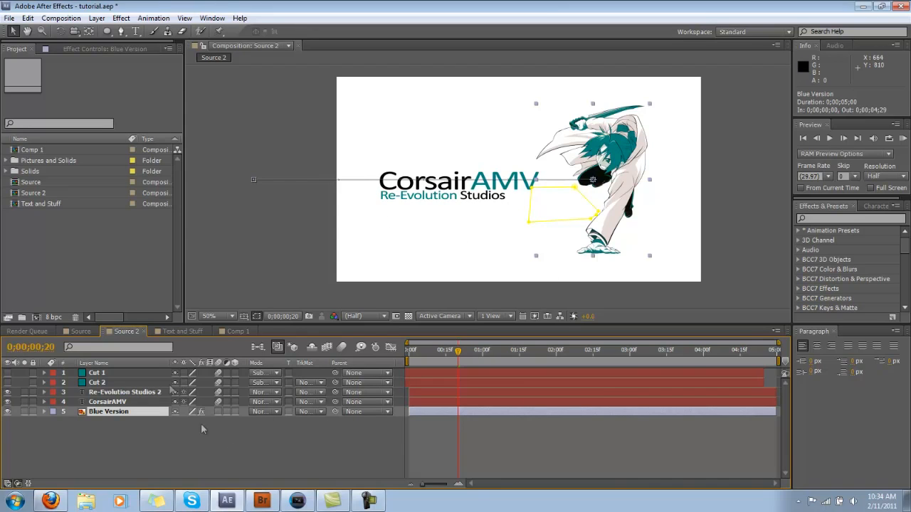
Step: Check the logo layout in the Source composition and turn on visibility for Cut 1 and Cut 2 in Source 2
{"action": "left_click", "coordinate": [80, 332]}
{"action": "mouse_move", "coordinate": [529, 354]}
{"action": "left_mouse_down"}
{"action": "mouse_move", "coordinate": [475, 362]}
{"action": "mouse_move", "coordinate": [514, 363]}
{"action": "left_mouse_up"}
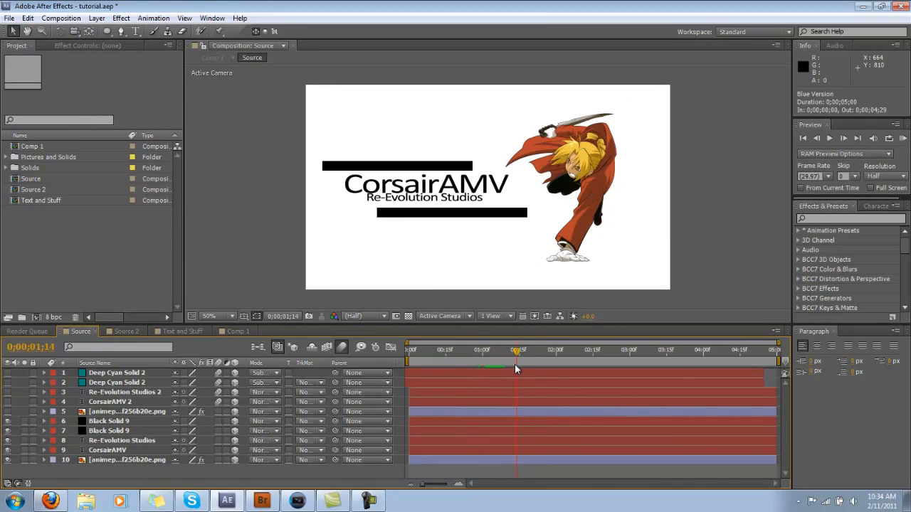
{"action": "left_click", "coordinate": [127, 332]}
{"action": "left_click_drag", "start_coordinate": [7, 382], "coordinate": [7, 373]}
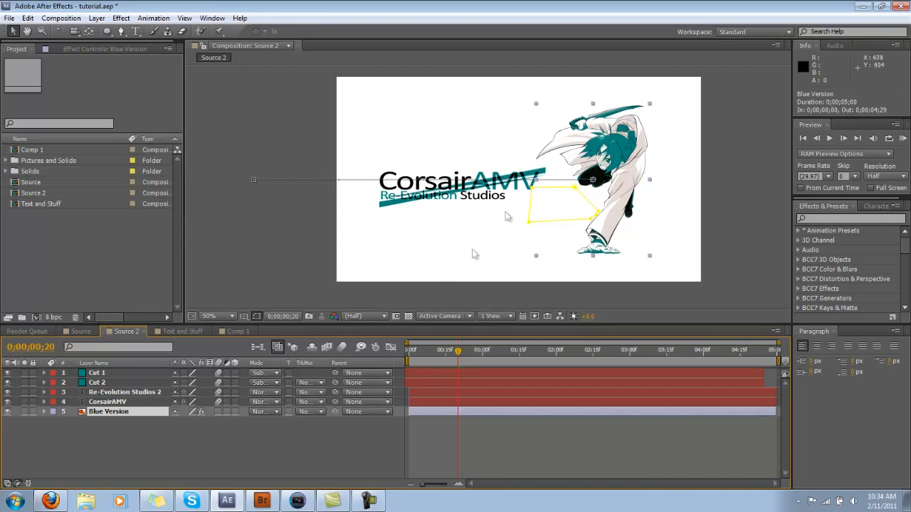
Step: Try to nudge the Cut 1 stripe crossing the logo text
{"action": "left_click_drag", "start_coordinate": [458, 353], "coordinate": [450, 360]}
{"action": "key", "text": "period"}
{"action": "right_click", "coordinate": [515, 247]}
{"action": "left_click", "coordinate": [577, 161]}
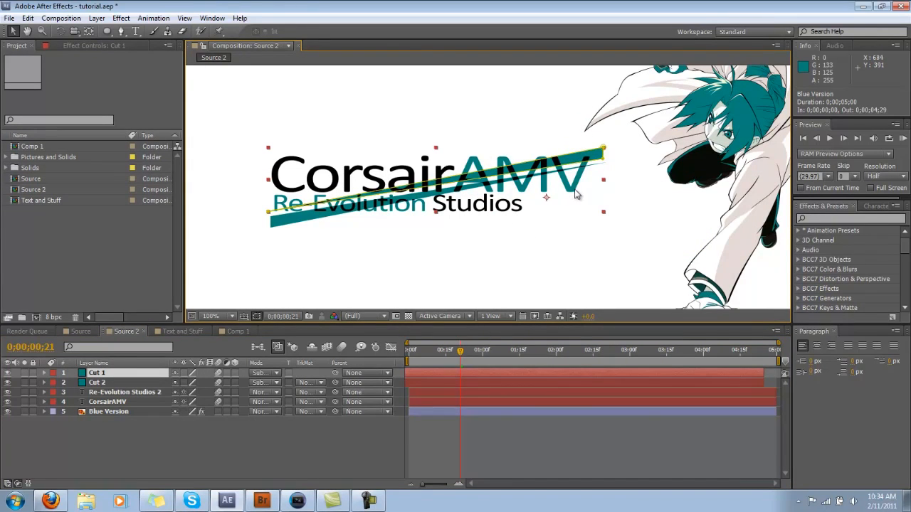
{"action": "mouse_move", "coordinate": [584, 202]}
{"action": "left_mouse_down"}
{"action": "mouse_move", "coordinate": [541, 198]}
{"action": "mouse_move", "coordinate": [606, 195]}
{"action": "mouse_move", "coordinate": [594, 191]}
{"action": "mouse_move", "coordinate": [592, 206]}
{"action": "mouse_move", "coordinate": [579, 200]}
{"action": "left_mouse_up"}
{"action": "key", "text": "ctrl+z"}
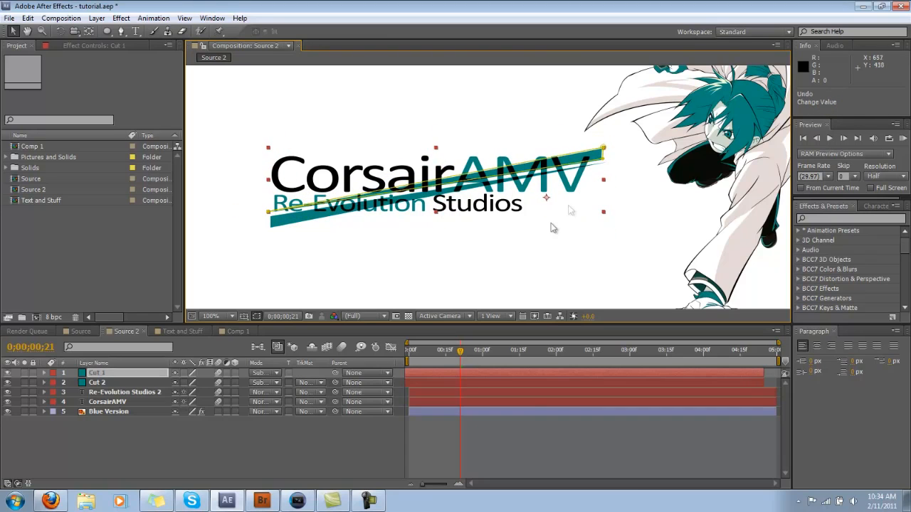
Step: In the Source composition, show layers 1 to 5 and hide layers 6 to 10, and check the logo in Comp 1
{"action": "left_click", "coordinate": [80, 332]}
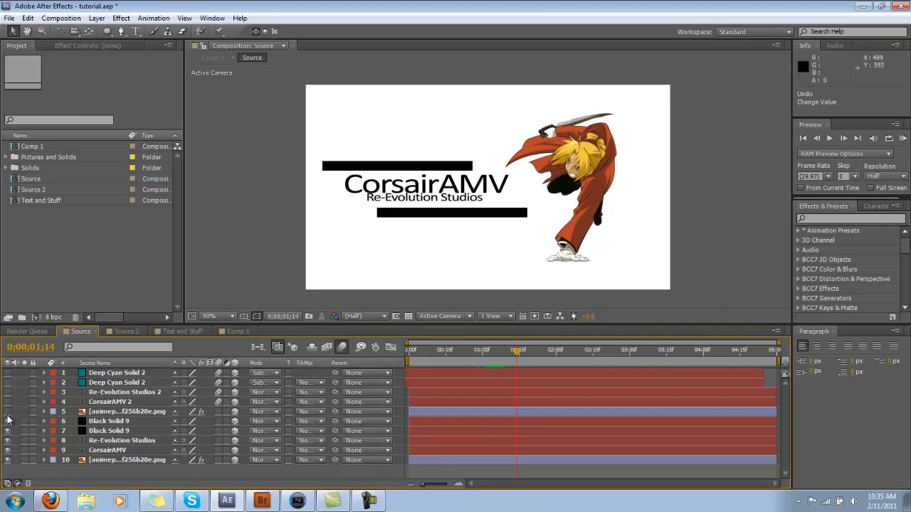
{"action": "left_click_drag", "start_coordinate": [7, 373], "coordinate": [8, 463]}
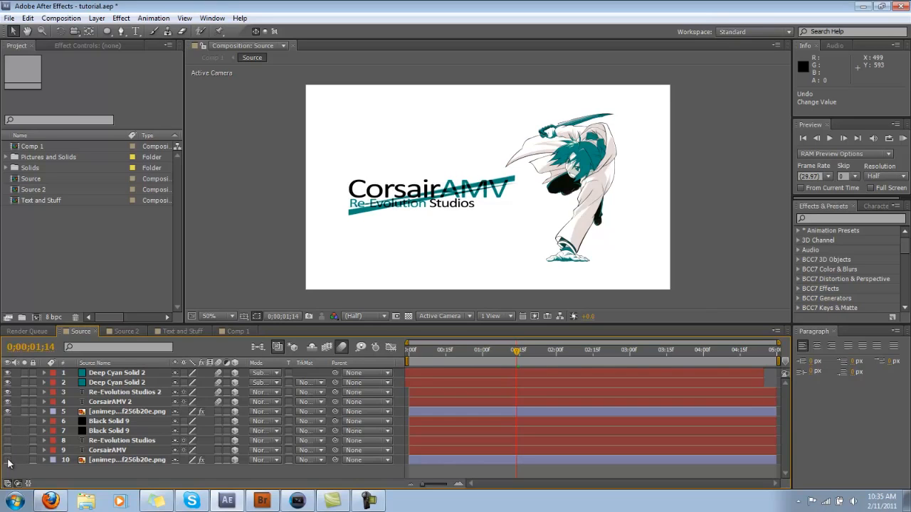
{"action": "left_click", "coordinate": [232, 331]}
{"action": "key", "text": "comma"}
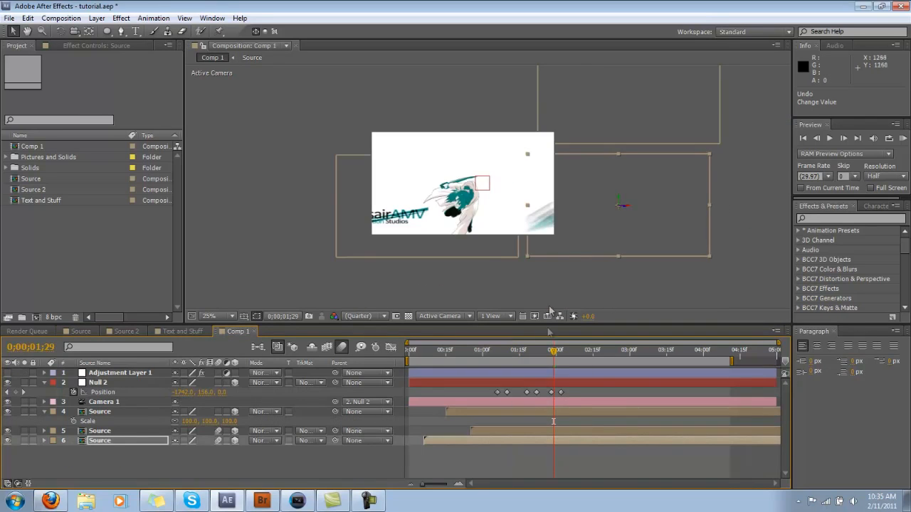
{"action": "mouse_move", "coordinate": [553, 350]}
{"action": "left_mouse_down"}
{"action": "mouse_move", "coordinate": [514, 349]}
{"action": "mouse_move", "coordinate": [569, 356]}
{"action": "left_mouse_up"}
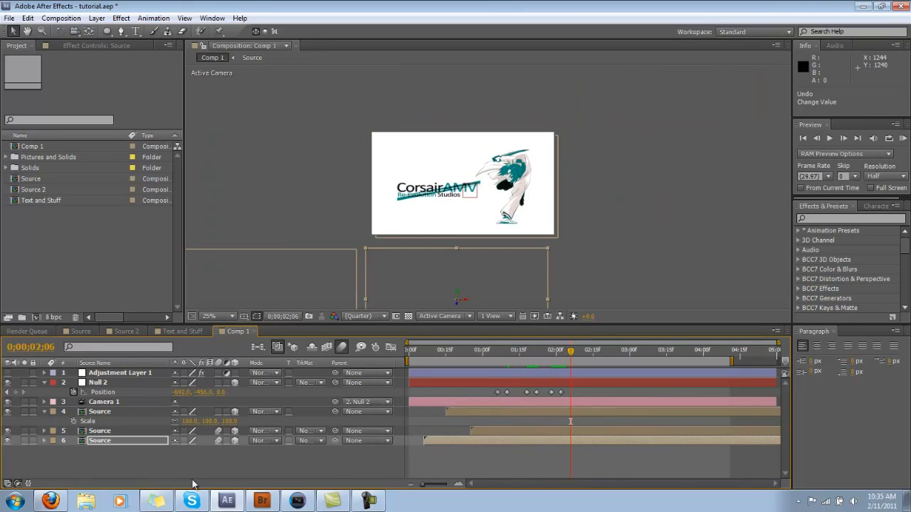
Step: Turn on motion blur for the uppermost Source layer in Comp 1 and check the camera move
{"action": "left_click", "coordinate": [219, 412]}
{"action": "mouse_move", "coordinate": [569, 350]}
{"action": "left_mouse_down"}
{"action": "mouse_move", "coordinate": [545, 352]}
{"action": "mouse_move", "coordinate": [523, 370]}
{"action": "mouse_move", "coordinate": [568, 365]}
{"action": "left_mouse_up"}
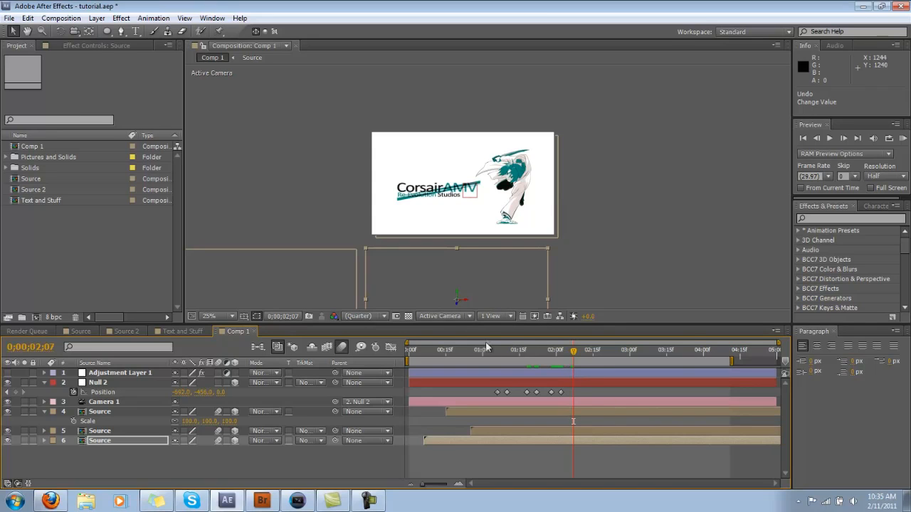
{"action": "left_click_drag", "start_coordinate": [571, 359], "coordinate": [514, 356]}
{"action": "scroll", "coordinate": [520, 227], "scroll_direction": "down", "scroll_amount": 1}
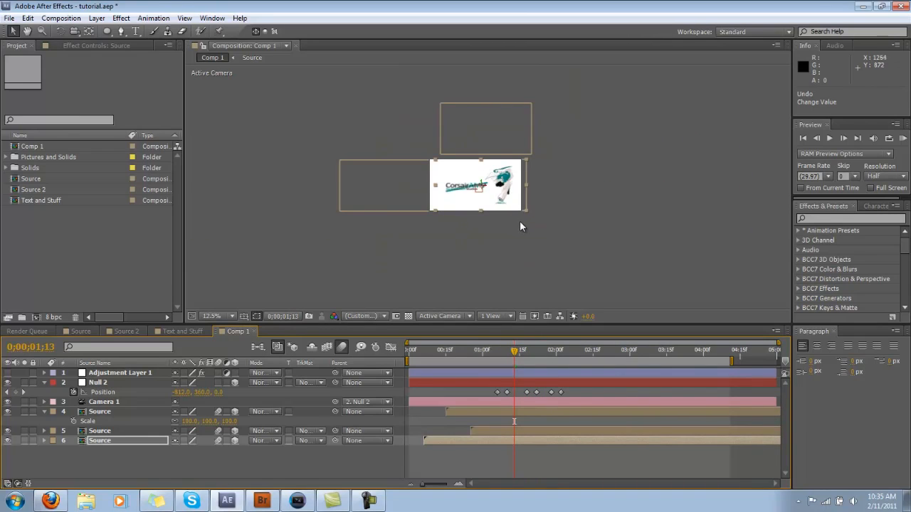
{"action": "scroll", "coordinate": [544, 234], "scroll_direction": "up", "scroll_amount": 1}
{"action": "left_click_drag", "start_coordinate": [517, 358], "coordinate": [543, 358]}
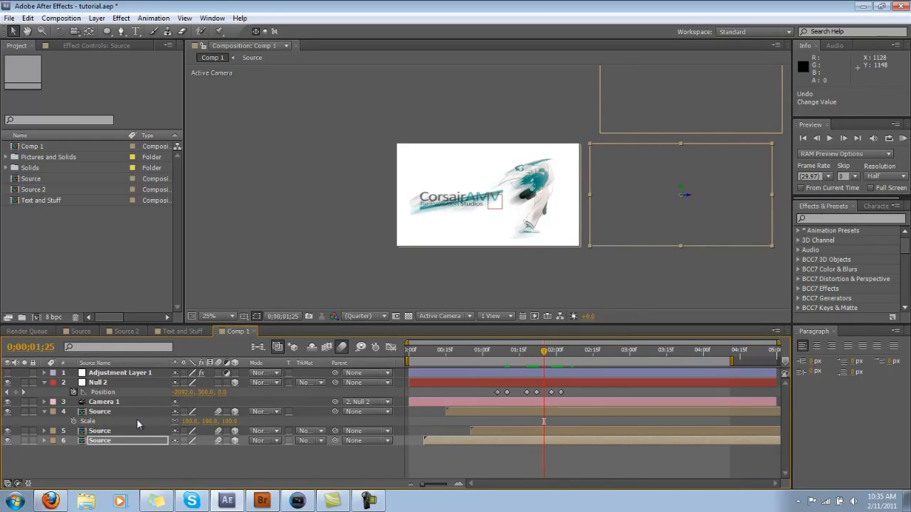
Step: Rotate the uppermost Source layer clockwise around its Z axis and scale it to 206%
{"action": "left_click", "coordinate": [135, 412]}
{"action": "key", "text": "r"}
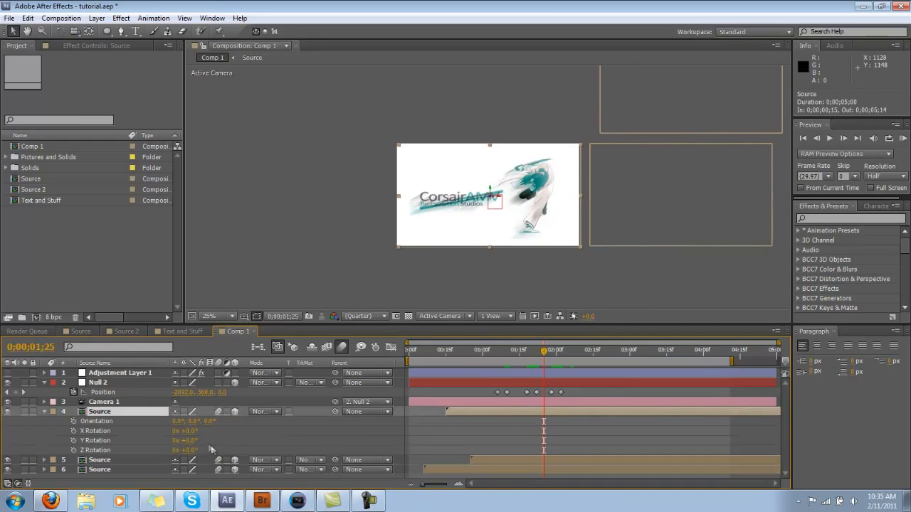
{"action": "left_click_drag", "start_coordinate": [186, 451], "coordinate": [246, 435]}
{"action": "key", "text": "s"}
{"action": "left_click", "coordinate": [184, 413]}
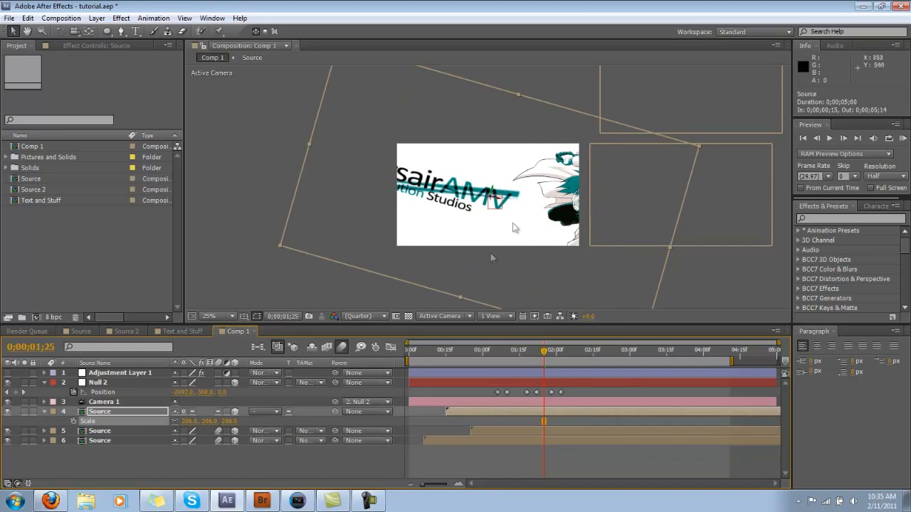
Step: Move the enlarged Source layer to position -2740, 372 so the character fills the frame
{"action": "key", "text": "period"}
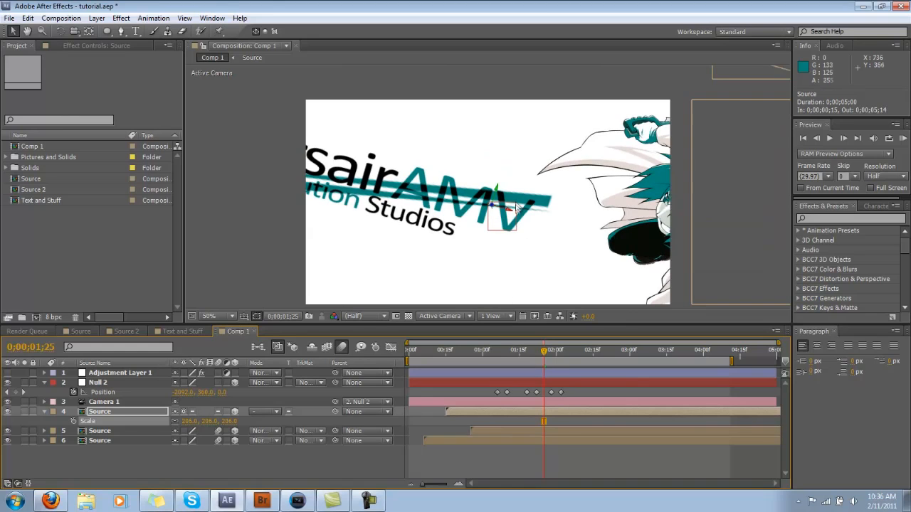
{"action": "key", "text": "comma"}
{"action": "left_click_drag", "start_coordinate": [553, 284], "coordinate": [449, 288]}
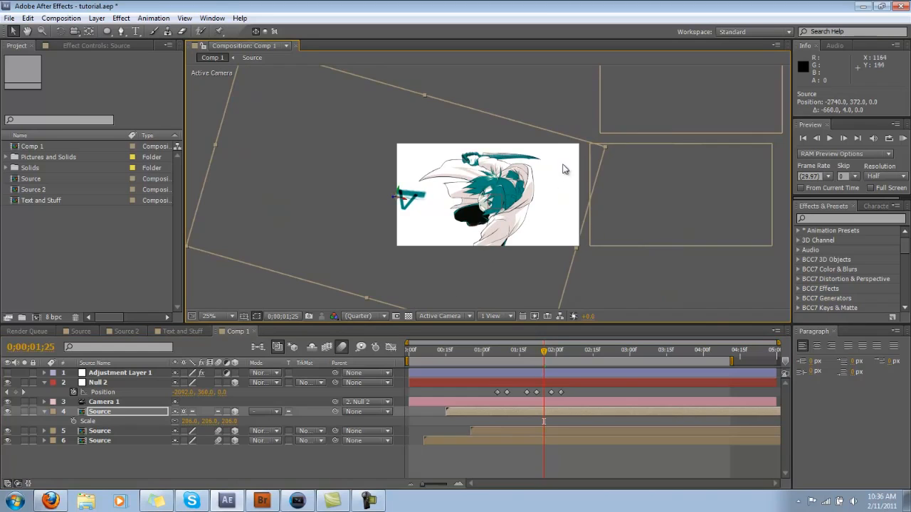
Step: Add a Null 2 position keyframe at 0;00;02;06 and another at 0;00;02;08 with Z set to about 350
{"action": "key", "text": "comma"}
{"action": "left_click_drag", "start_coordinate": [539, 355], "coordinate": [574, 358]}
{"action": "key", "text": "period"}
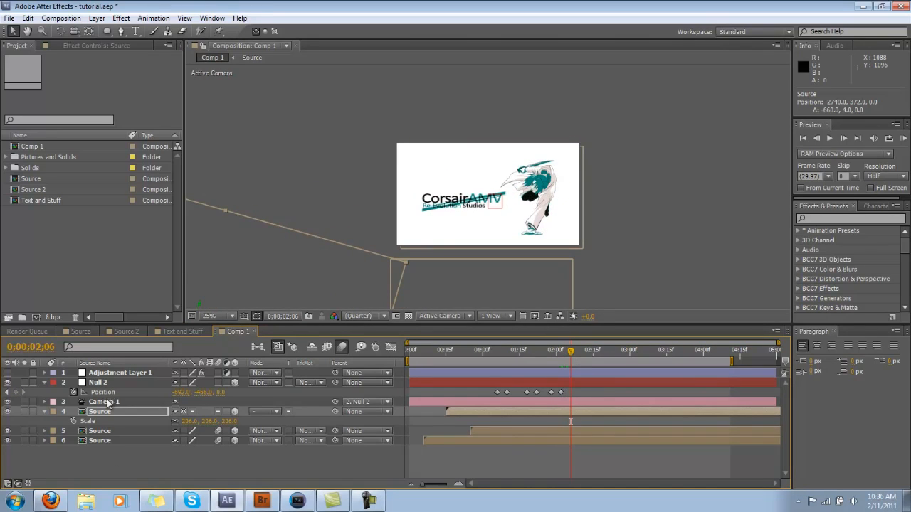
{"action": "left_click", "coordinate": [15, 392]}
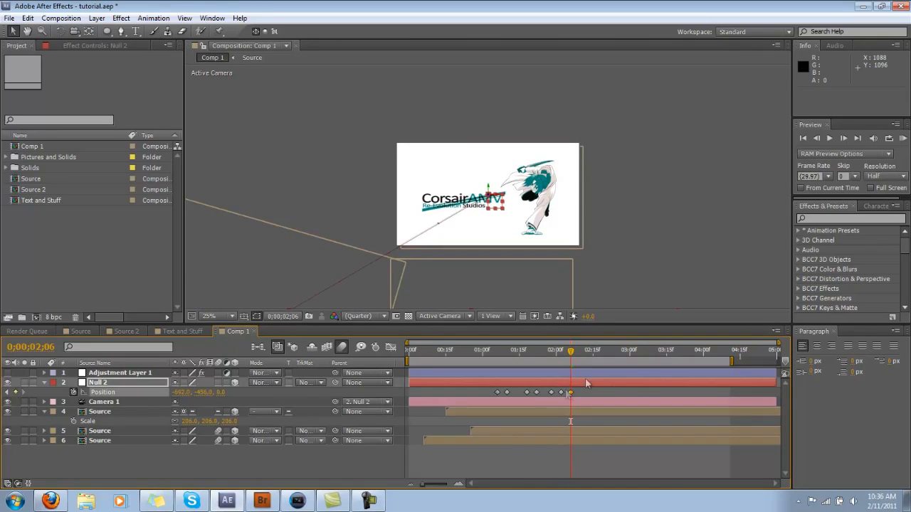
{"action": "left_click_drag", "start_coordinate": [569, 359], "coordinate": [575, 358]}
{"action": "left_click_drag", "start_coordinate": [221, 392], "coordinate": [659, 408]}
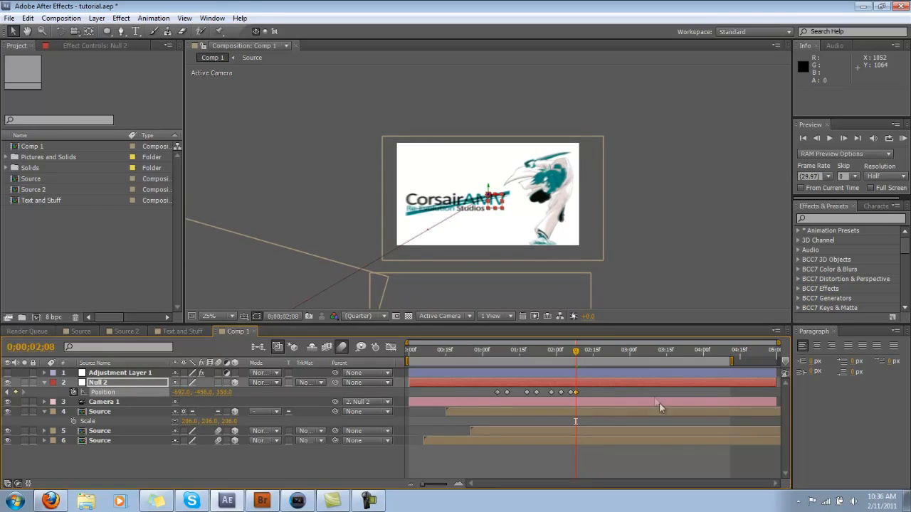
Step: Shift Null 2's last two position keyframes slightly later and scrub back through the camera move
{"action": "mouse_move", "coordinate": [576, 391]}
{"action": "left_mouse_down"}
{"action": "mouse_move", "coordinate": [584, 392]}
{"action": "mouse_move", "coordinate": [574, 393]}
{"action": "left_mouse_up"}
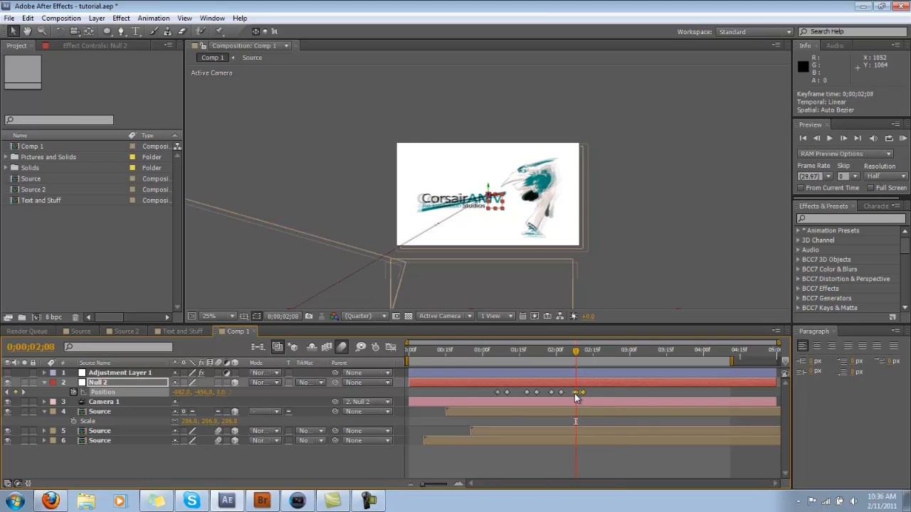
{"action": "left_click", "coordinate": [589, 390]}
{"action": "left_click_drag", "start_coordinate": [577, 351], "coordinate": [515, 389]}
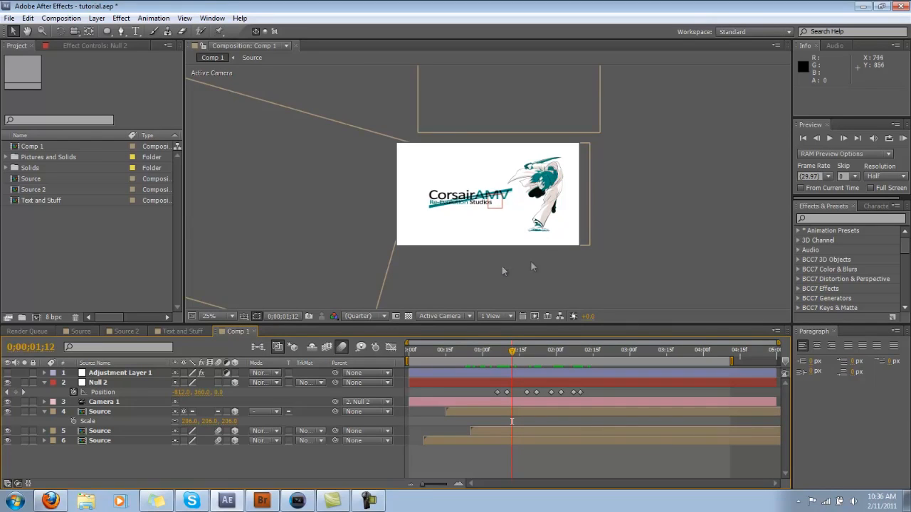
Step: Add a full-frame black solid to Comp 1 and give it an inverted elliptical mask
{"action": "key", "text": "period"}
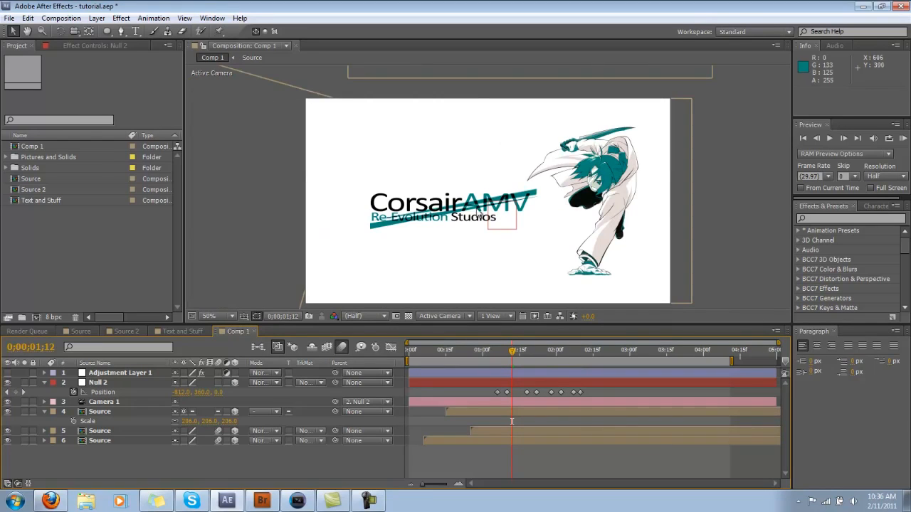
{"action": "left_click_drag", "start_coordinate": [478, 193], "coordinate": [465, 168]}
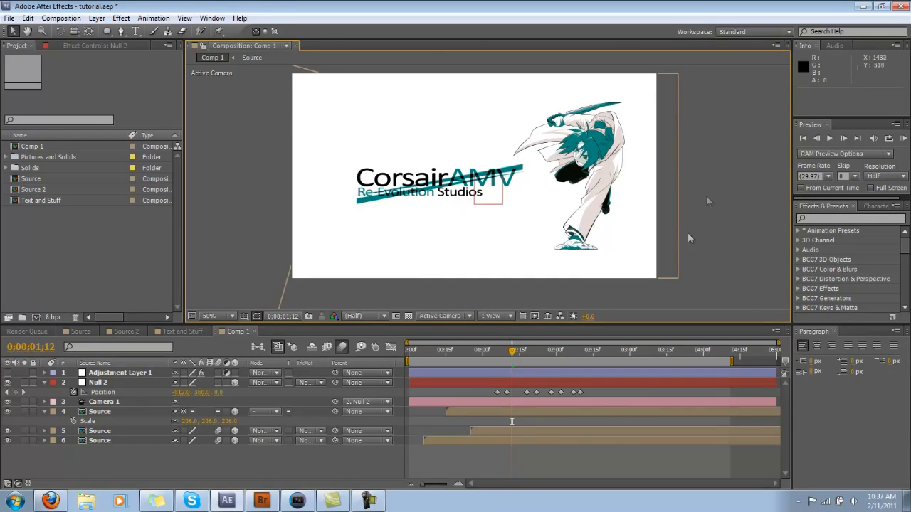
{"action": "left_click", "coordinate": [97, 18]}
{"action": "mouse_move", "coordinate": [114, 29]}
{"action": "left_click", "coordinate": [299, 44]}
{"action": "left_click", "coordinate": [156, 230]}
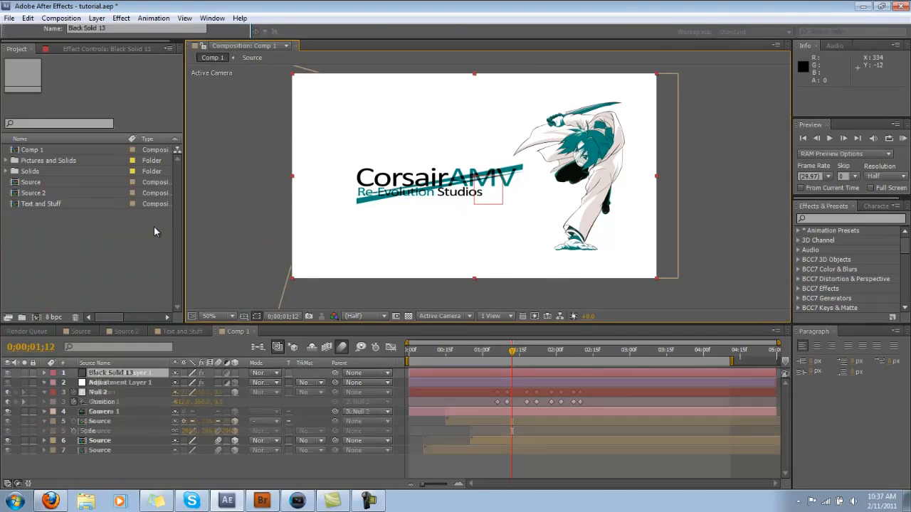
{"action": "double_click", "coordinate": [107, 30]}
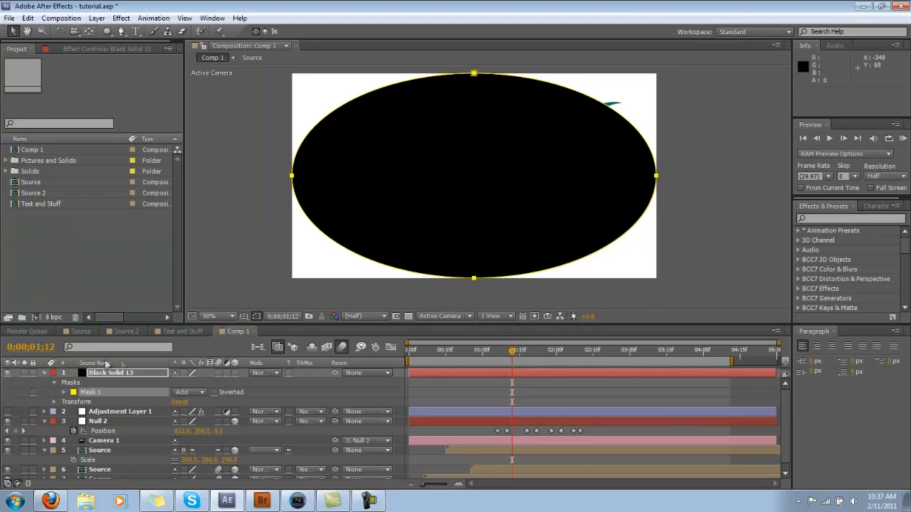
{"action": "left_click", "coordinate": [214, 392]}
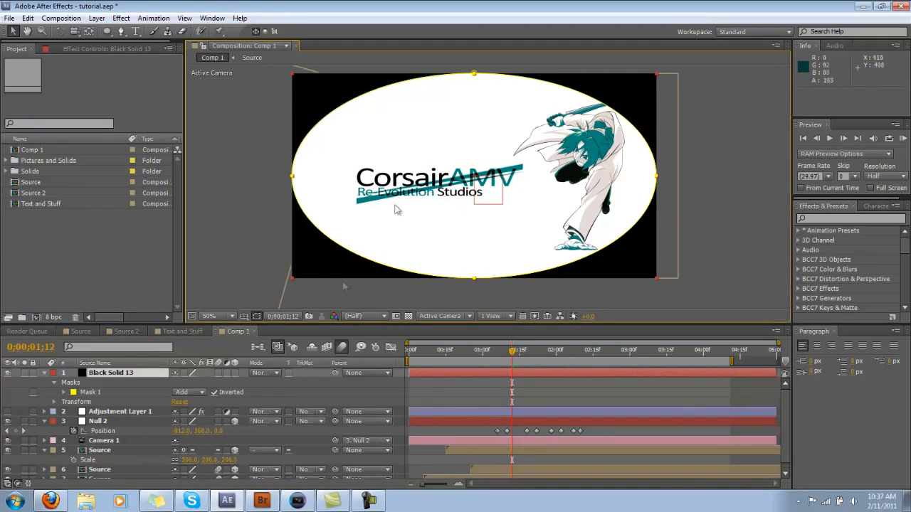
Step: Set Mask 1's feather to 579 pixels and its expansion to 81 pixels to form a soft vignette
{"action": "left_click", "coordinate": [117, 413]}
{"action": "left_click", "coordinate": [91, 393]}
{"action": "left_click", "coordinate": [63, 392]}
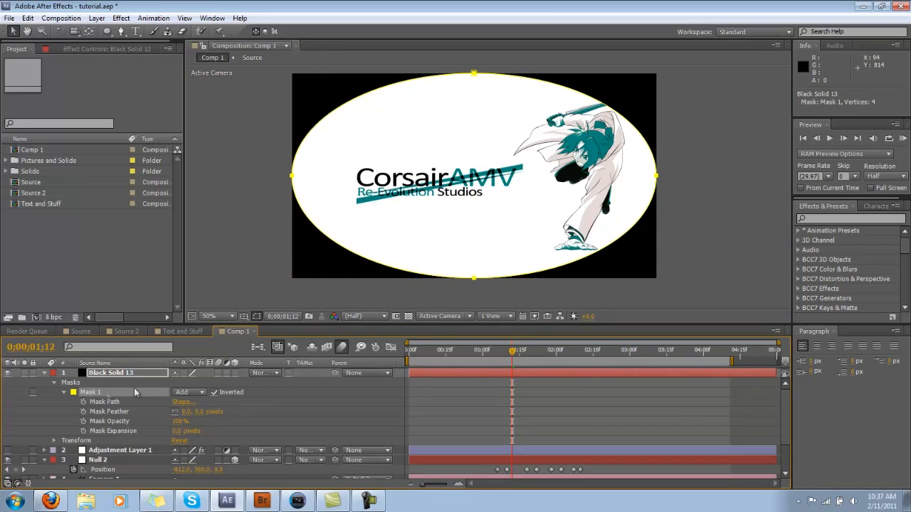
{"action": "scroll", "coordinate": [142, 402], "scroll_direction": "down", "scroll_amount": 2}
{"action": "left_click_drag", "start_coordinate": [187, 393], "coordinate": [518, 411]}
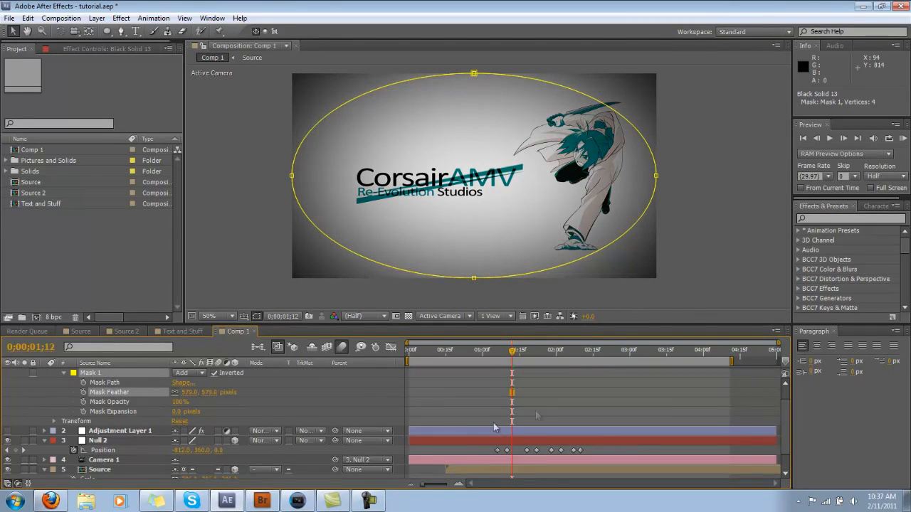
{"action": "left_click_drag", "start_coordinate": [179, 419], "coordinate": [224, 418]}
{"action": "left_click", "coordinate": [262, 410]}
{"action": "scroll", "coordinate": [139, 400], "scroll_direction": "up", "scroll_amount": 2}
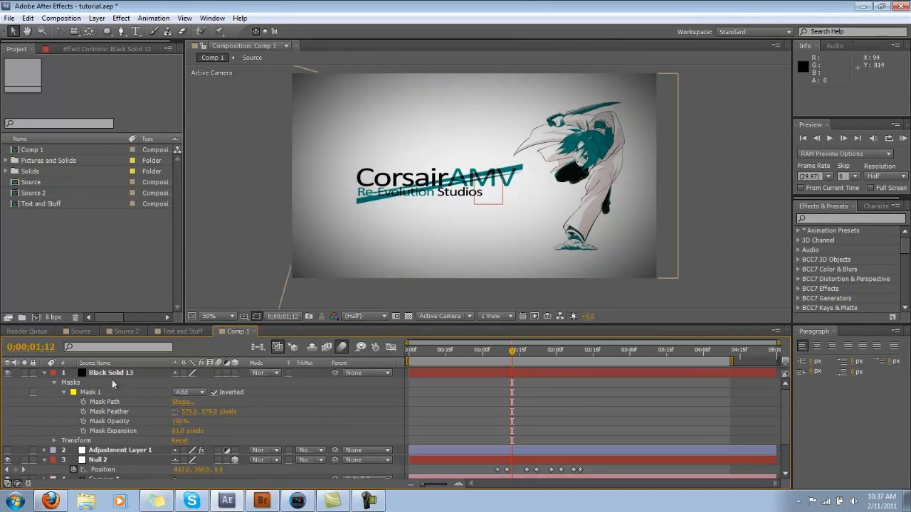
Step: Scale the black vignette solid to 114% and check it over the camera move at 0;00;02;17
{"action": "left_click", "coordinate": [114, 374]}
{"action": "key", "text": "s"}
{"action": "left_click_drag", "start_coordinate": [184, 382], "coordinate": [222, 387]}
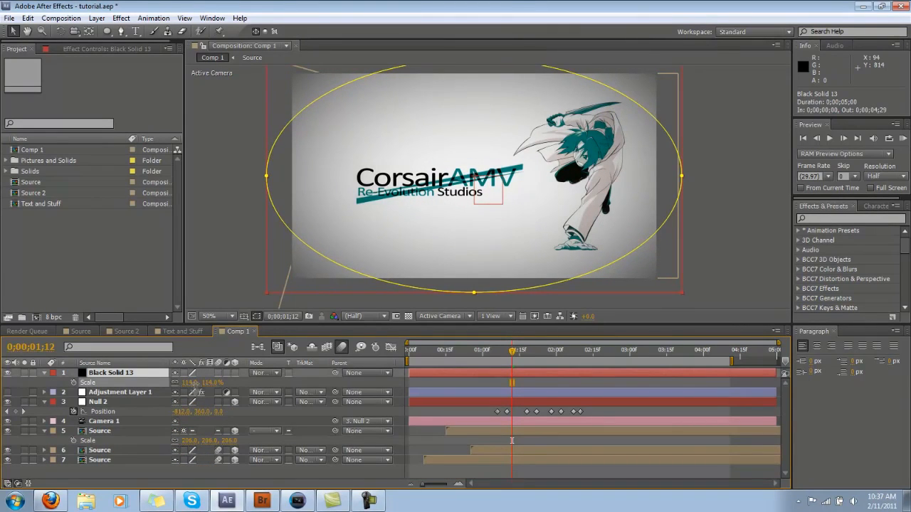
{"action": "left_click", "coordinate": [263, 388]}
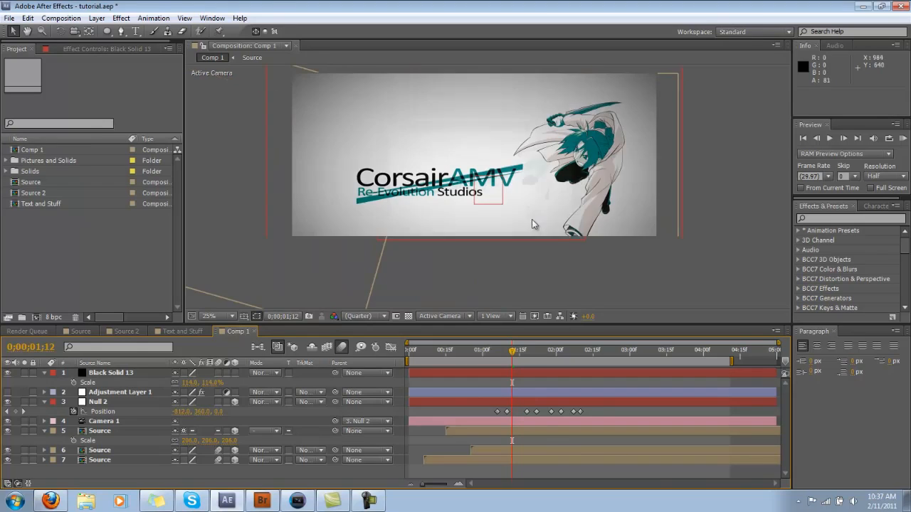
{"action": "left_click_drag", "start_coordinate": [515, 357], "coordinate": [597, 367]}
{"action": "scroll", "coordinate": [466, 233], "scroll_direction": "down", "scroll_amount": 2}
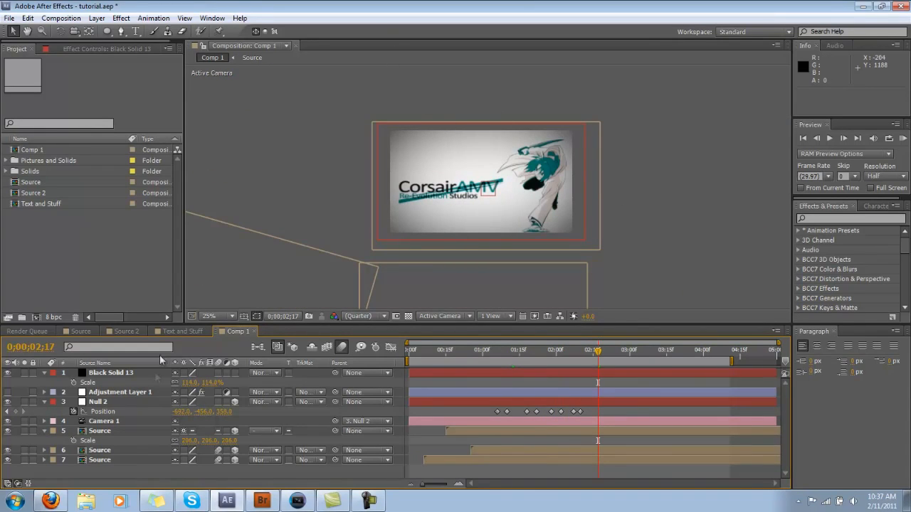
{"action": "left_click", "coordinate": [144, 394]}
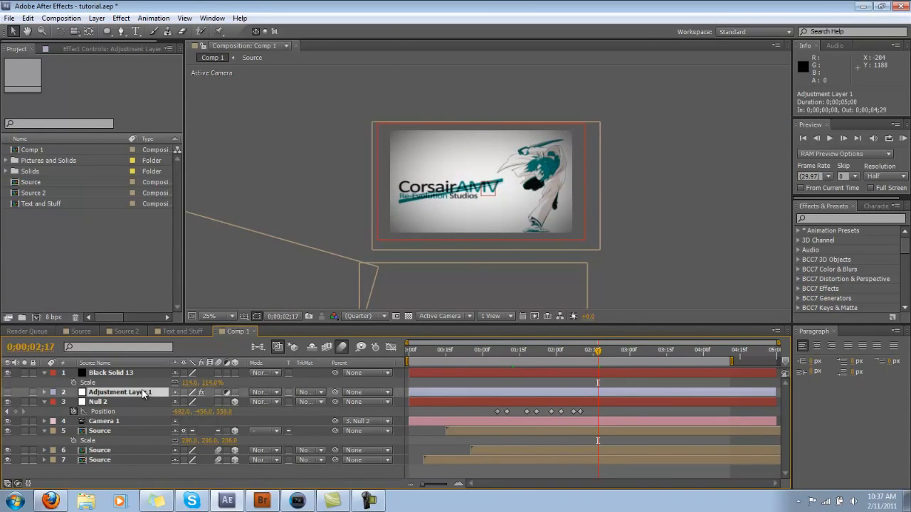
{"action": "left_click", "coordinate": [96, 17]}
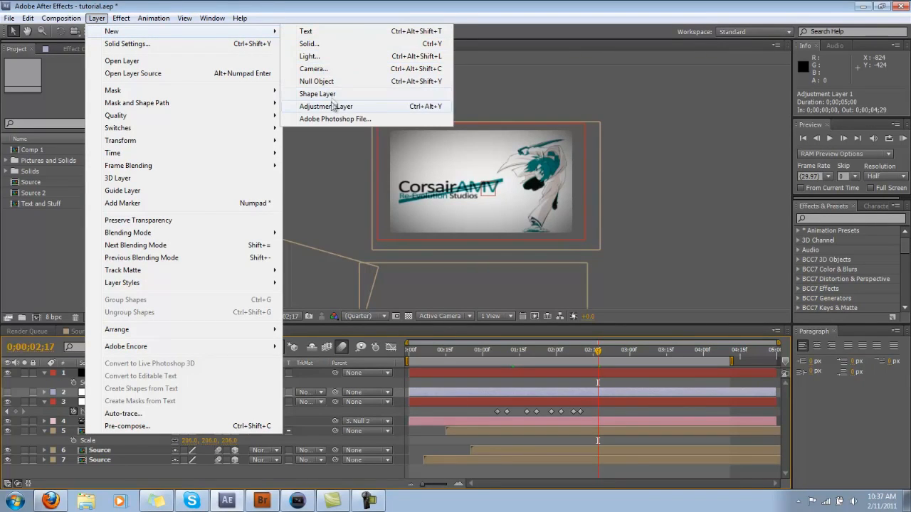
{"action": "left_click", "coordinate": [124, 450]}
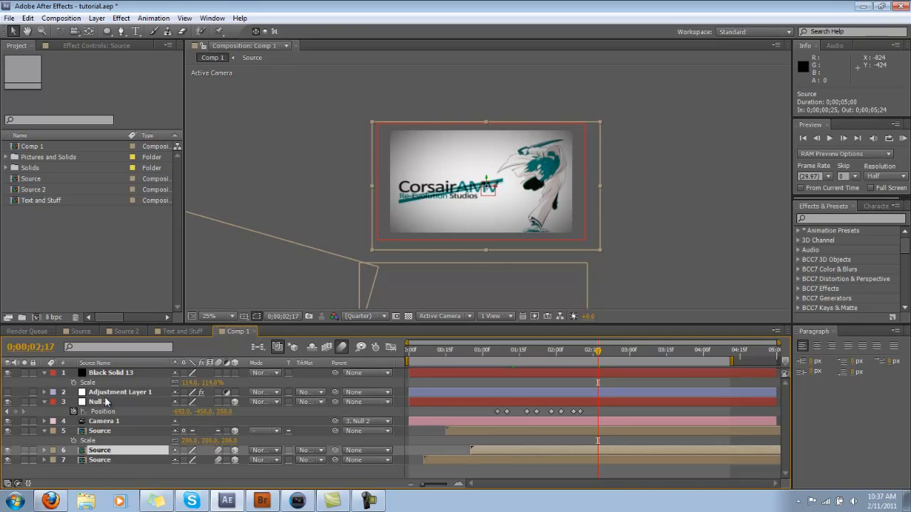
Step: Make Adjustment Layer 1 visible and check its blur effect over the camera move, leaving the time at 0;00;02;08
{"action": "left_click", "coordinate": [107, 392]}
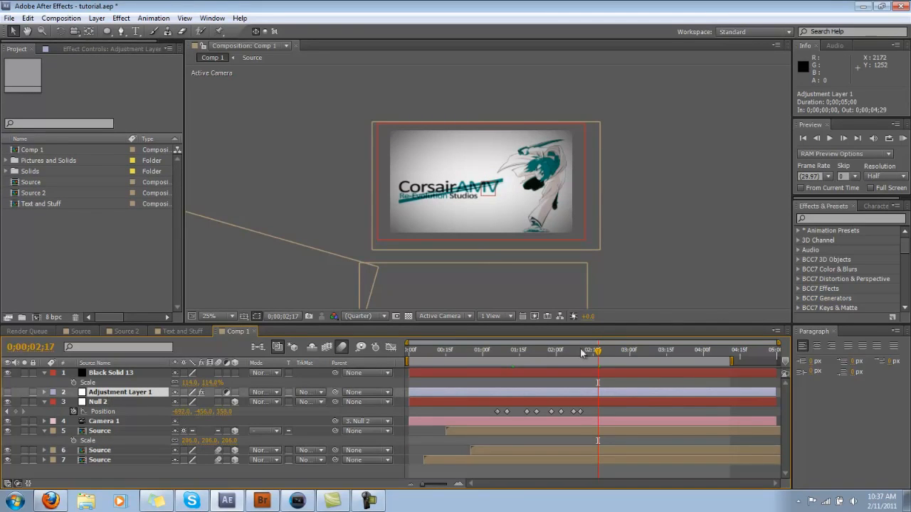
{"action": "left_click_drag", "start_coordinate": [596, 355], "coordinate": [565, 366]}
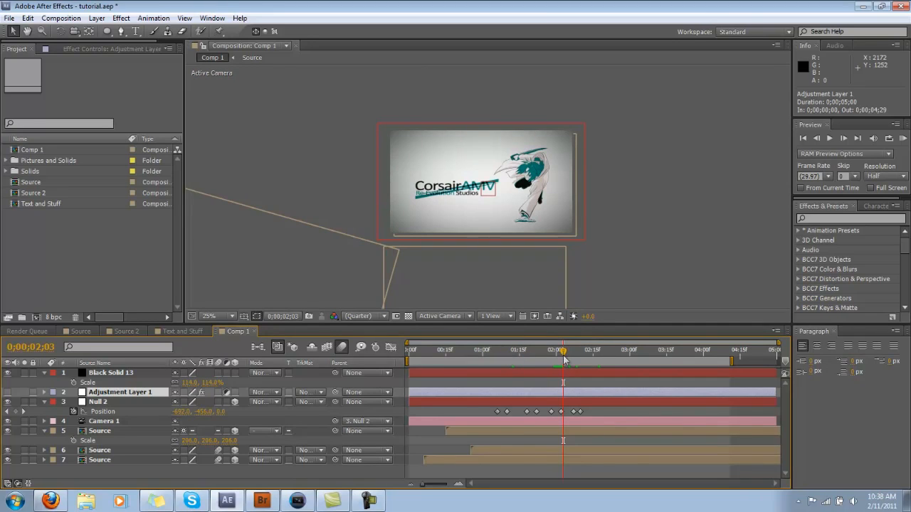
{"action": "left_click", "coordinate": [115, 402]}
{"action": "left_click", "coordinate": [141, 395]}
{"action": "left_click_drag", "start_coordinate": [566, 356], "coordinate": [620, 384]}
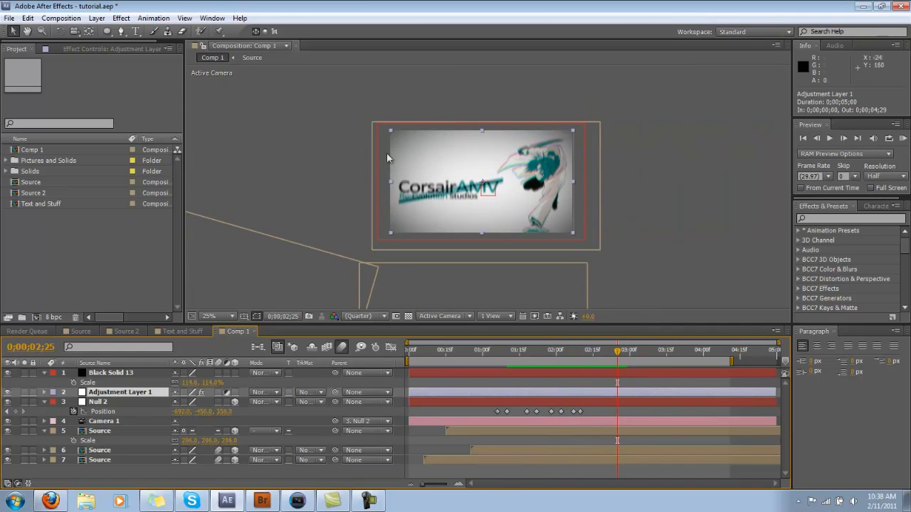
{"action": "scroll", "coordinate": [467, 211], "scroll_direction": "up", "scroll_amount": 2}
{"action": "scroll", "coordinate": [464, 209], "scroll_direction": "down", "scroll_amount": 2}
{"action": "left_click_drag", "start_coordinate": [617, 382], "coordinate": [576, 382]}
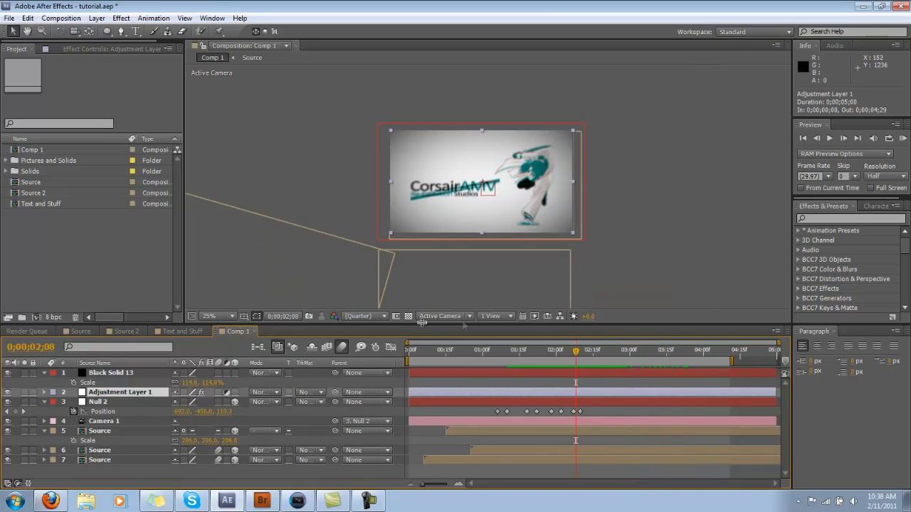
Step: Switch to Vegas Pro and review the rendered logo intro clip on the timeline at 00:00:14.02 and 00:00:14.08
{"action": "left_click", "coordinate": [299, 500]}
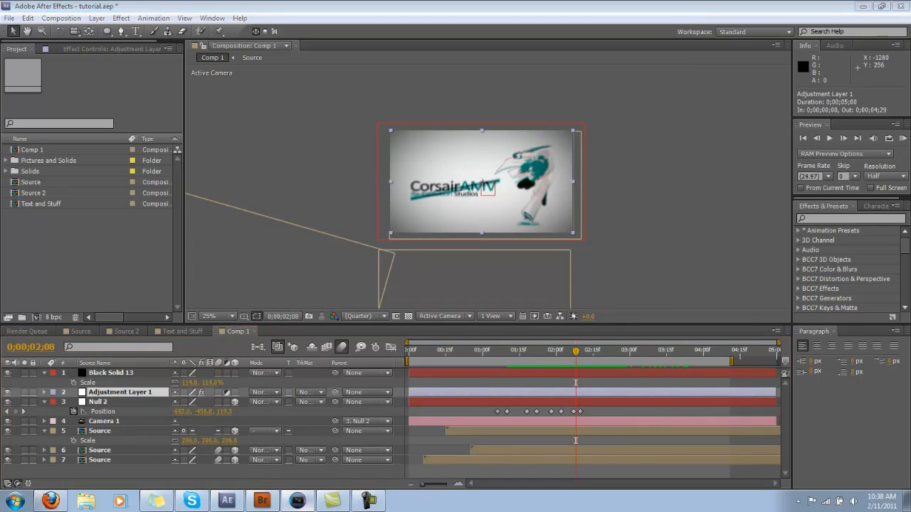
{"action": "left_click", "coordinate": [438, 344]}
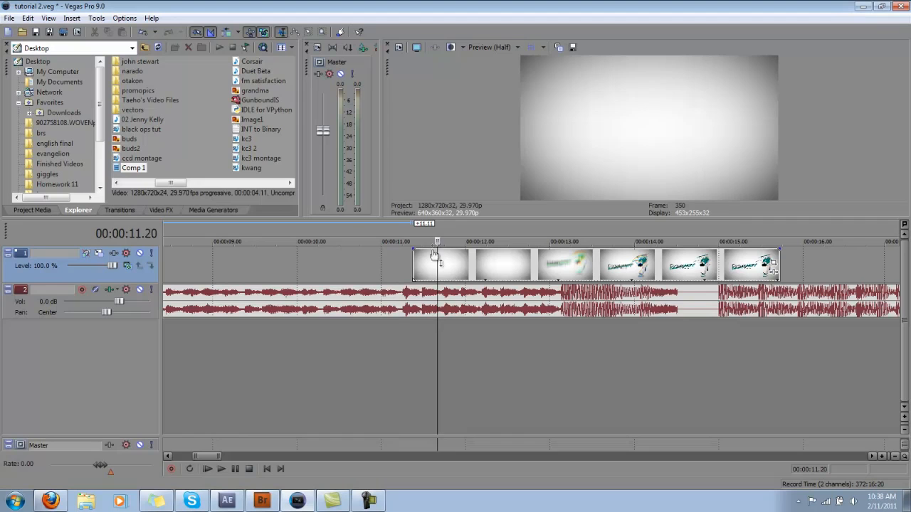
{"action": "left_click", "coordinate": [640, 352]}
{"action": "left_click", "coordinate": [704, 358]}
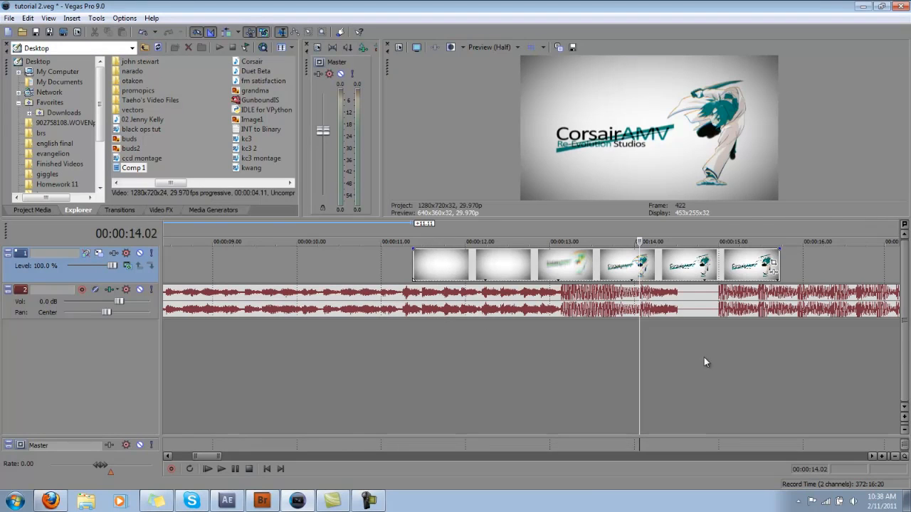
{"action": "left_click_drag", "start_coordinate": [703, 244], "coordinate": [657, 243]}
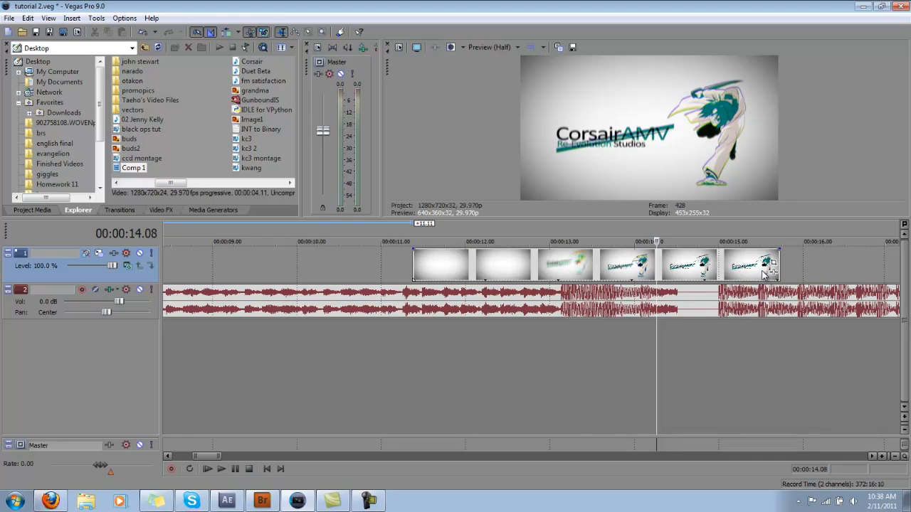